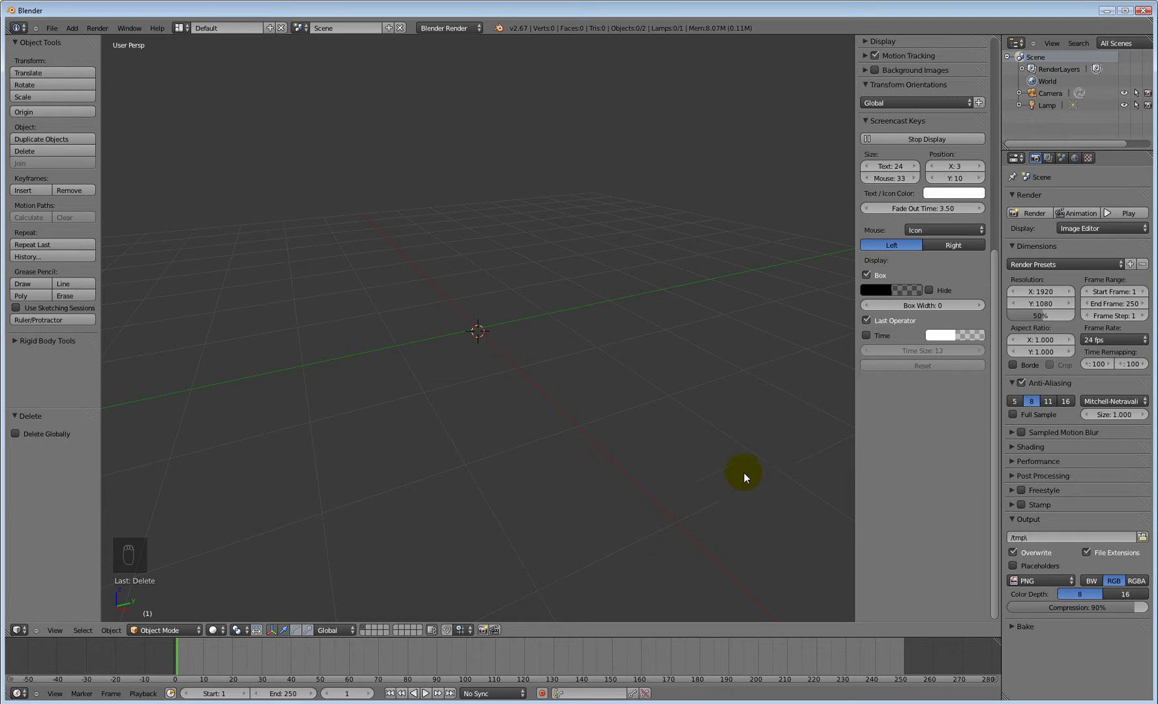
# Add a cube mesh at the 3D cursor from the Shift+A Add menu.
pyautogui.hotkey('shift', 'a')
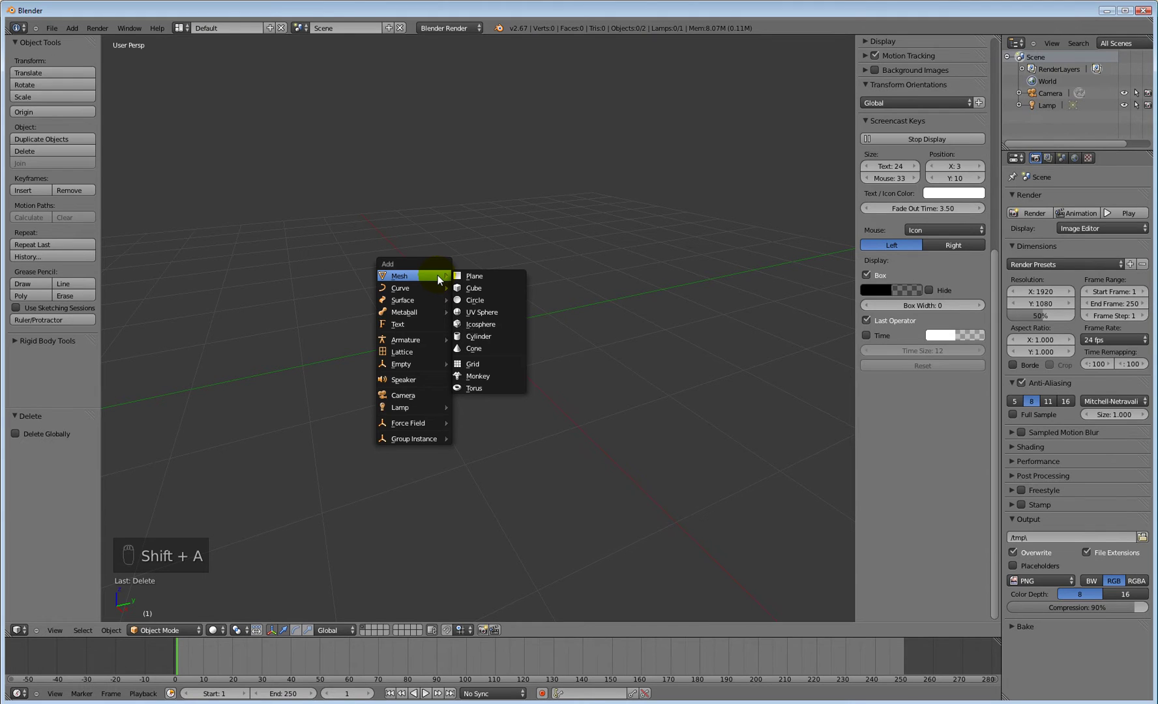
pyautogui.click(478, 287)
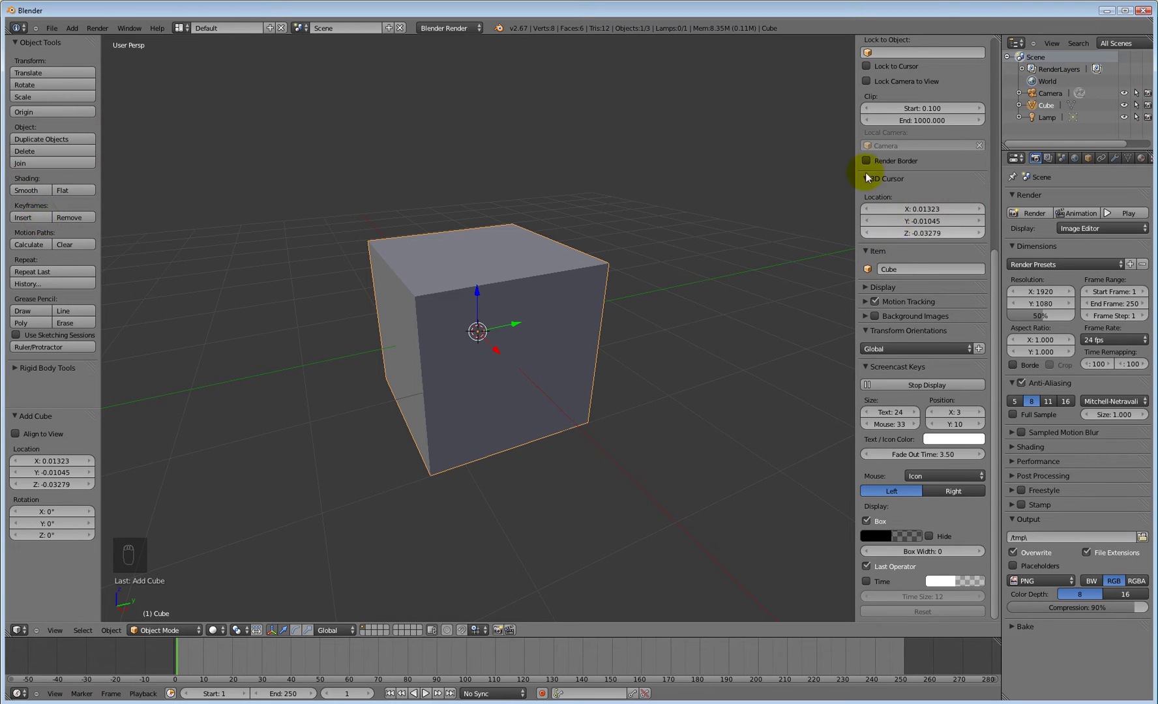
# Resize the cube to 2.799 × 1.28 × 2 units with the N-panel Dimensions fields.
pyautogui.moveTo(994, 319)
pyautogui.mouseDown()
pyautogui.moveTo(989, 211)
pyautogui.moveTo(964, 131)
pyautogui.moveTo(977, 70)
pyautogui.moveTo(1021, 322)
pyautogui.moveTo(1011, 94)
pyautogui.mouseUp()
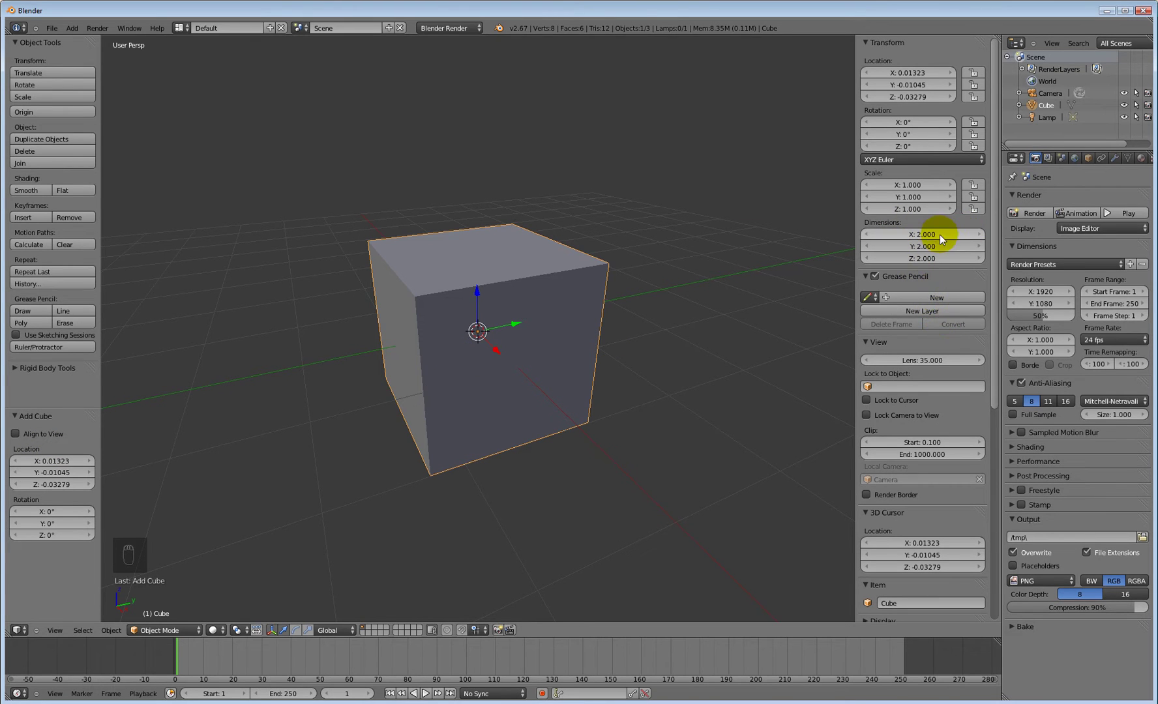
pyautogui.moveTo(937, 235); pyautogui.dragTo(931, 245)
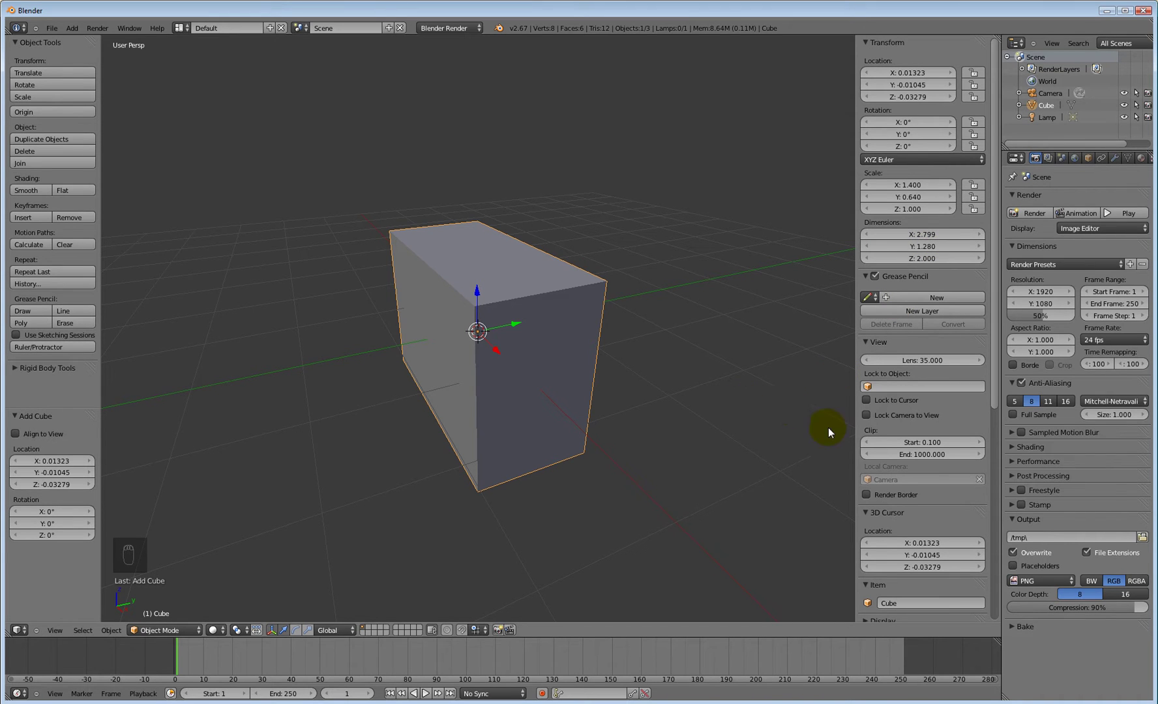
pyautogui.moveTo(992, 334); pyautogui.dragTo(1013, 319)
# Back in Object Mode, reshape the box to about 1.678 × 4.239 × 2.000 units.
pyautogui.press('Tab')
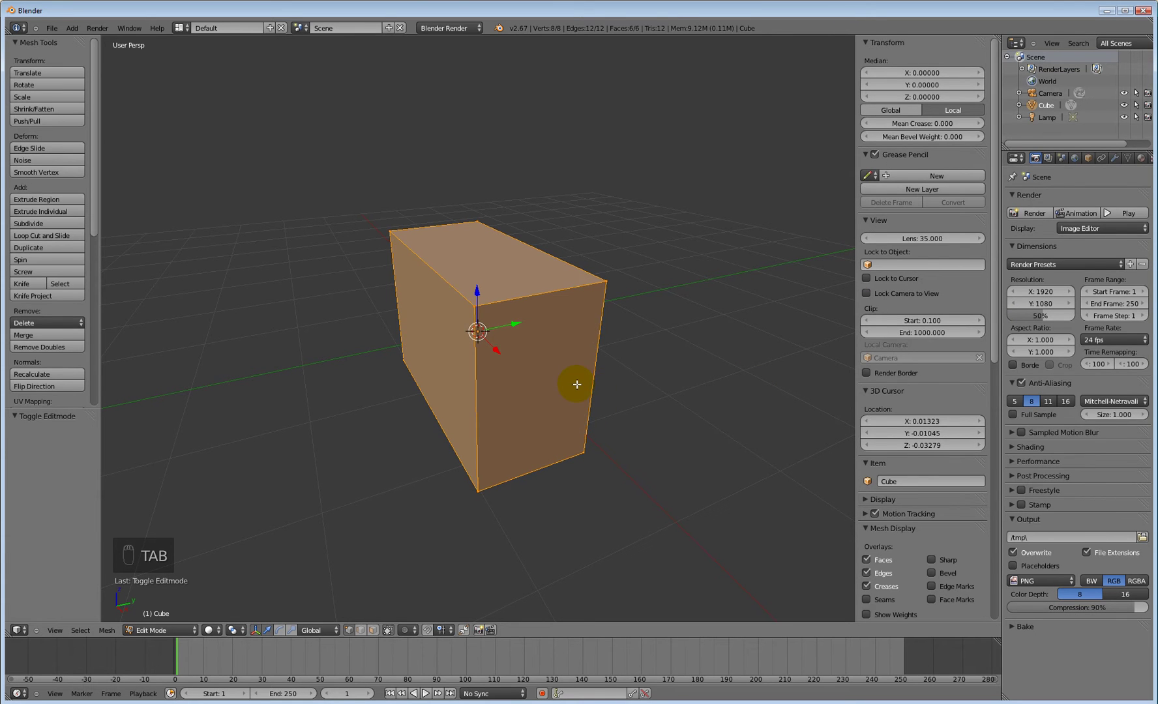
pyautogui.press('Tab')
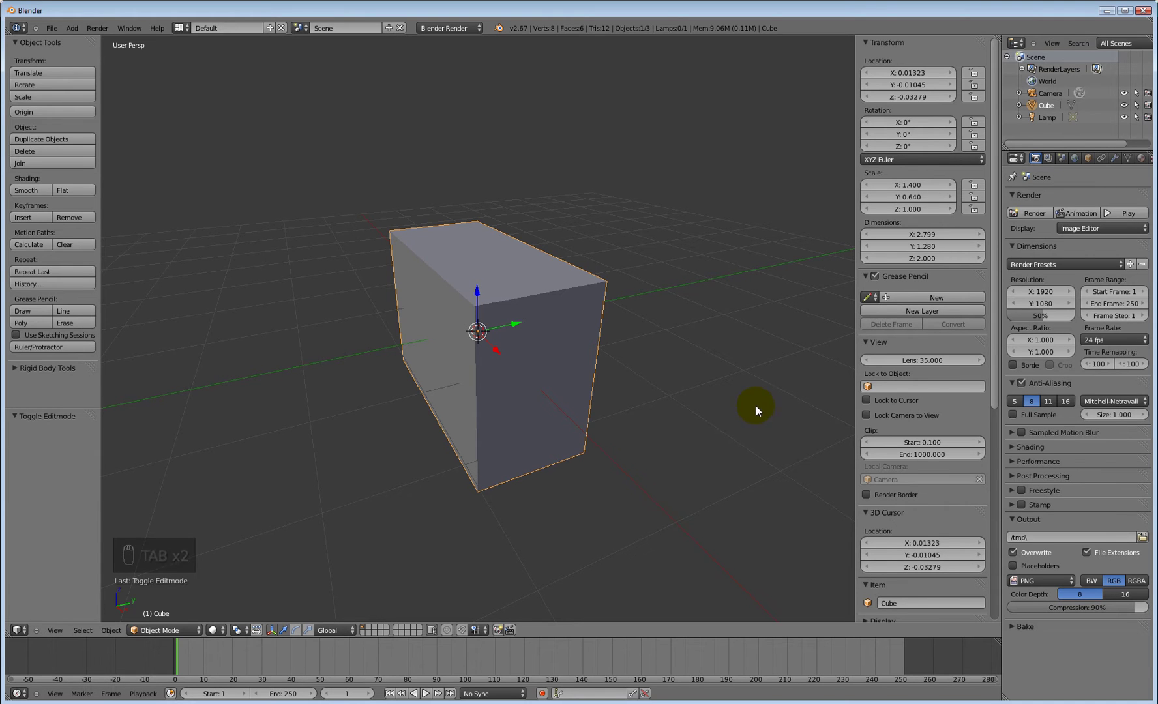
pyautogui.moveTo(938, 235); pyautogui.dragTo(937, 240)
pyautogui.scroll(-3, 956, 437)
pyautogui.scroll(-12, 954, 486)
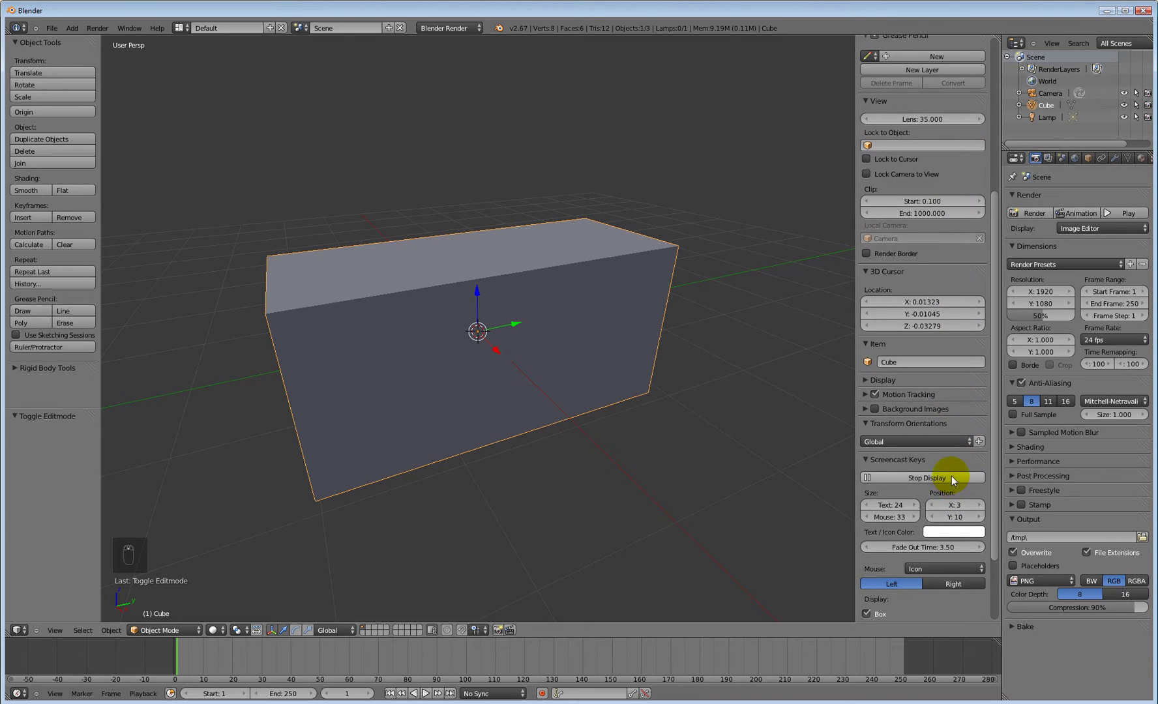
pyautogui.scroll(-3, 969, 469)
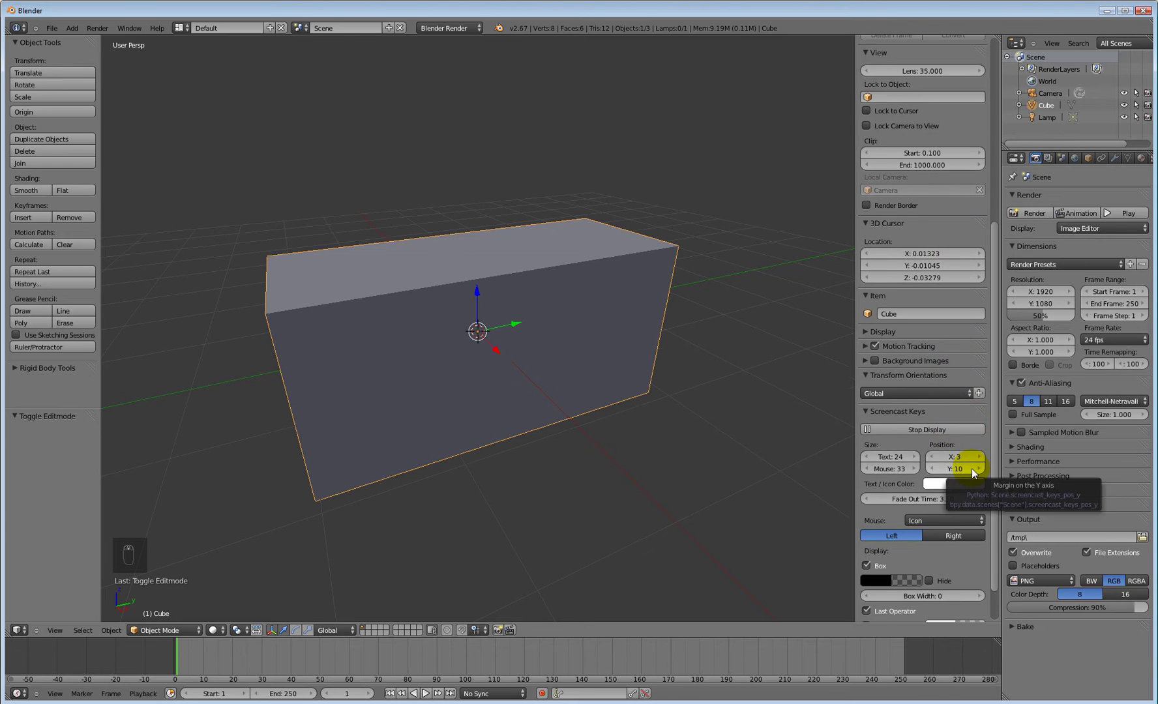
pyautogui.scroll(-2, 958, 499)
pyautogui.scroll(3, 958, 499)
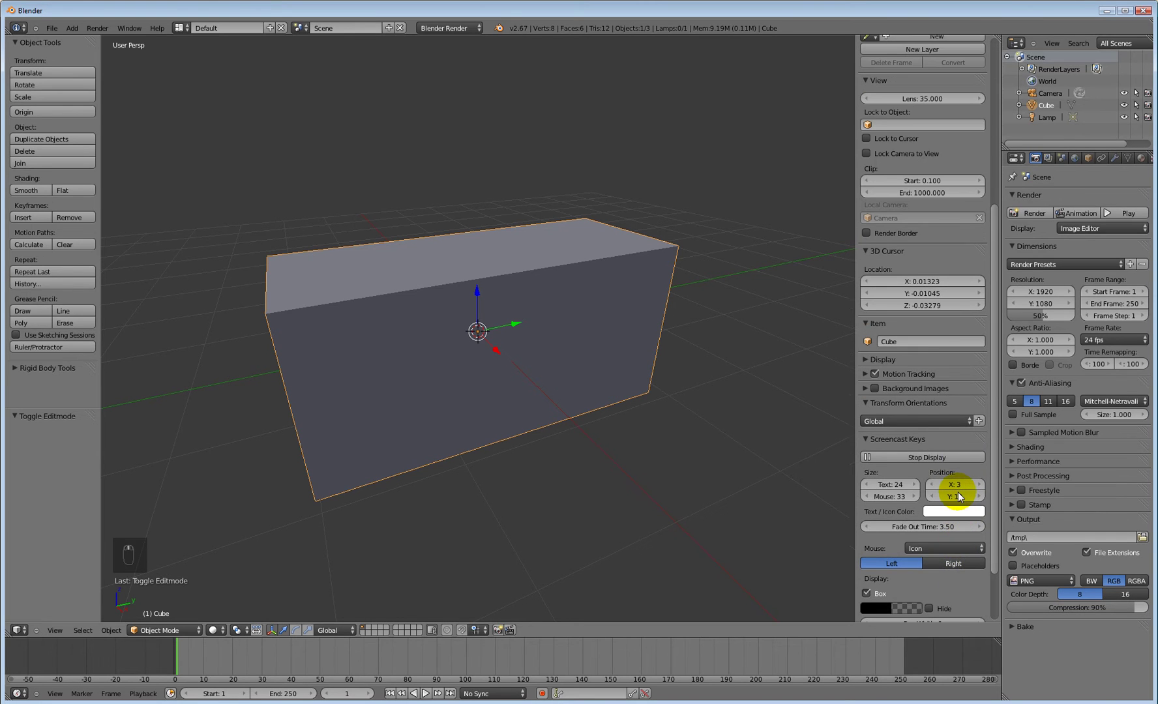
pyautogui.scroll(3, 959, 491)
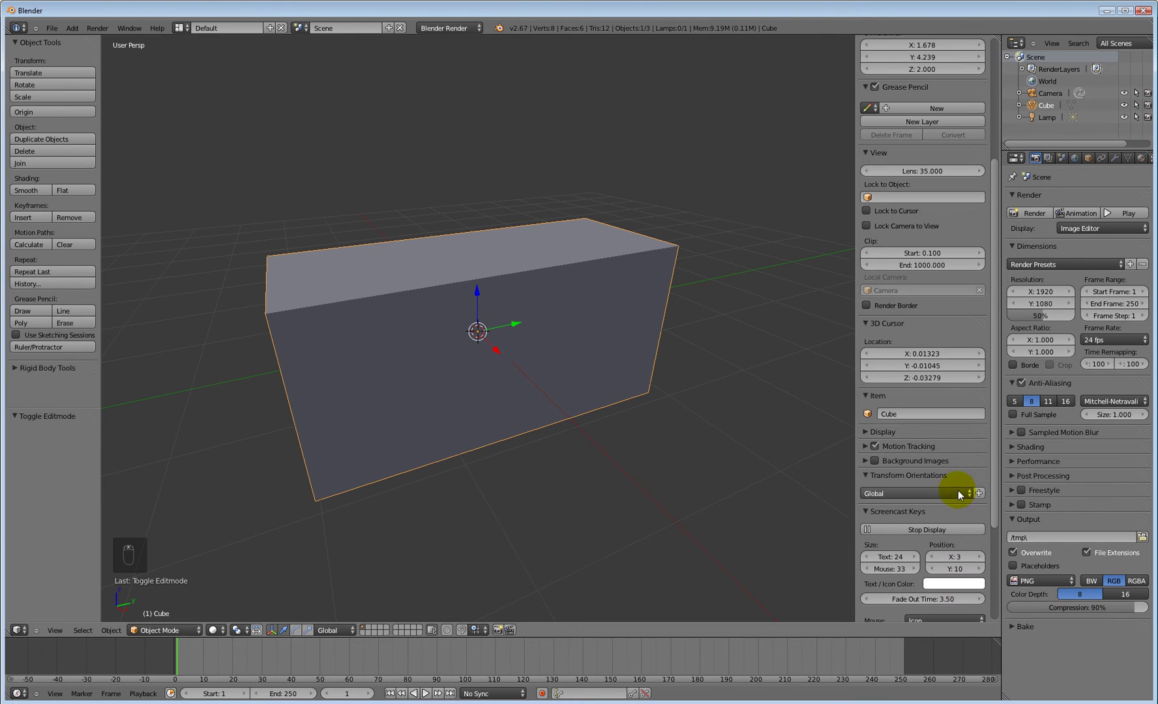
pyautogui.moveTo(508, 442); pyautogui.dragTo(467, 398, button='middle')
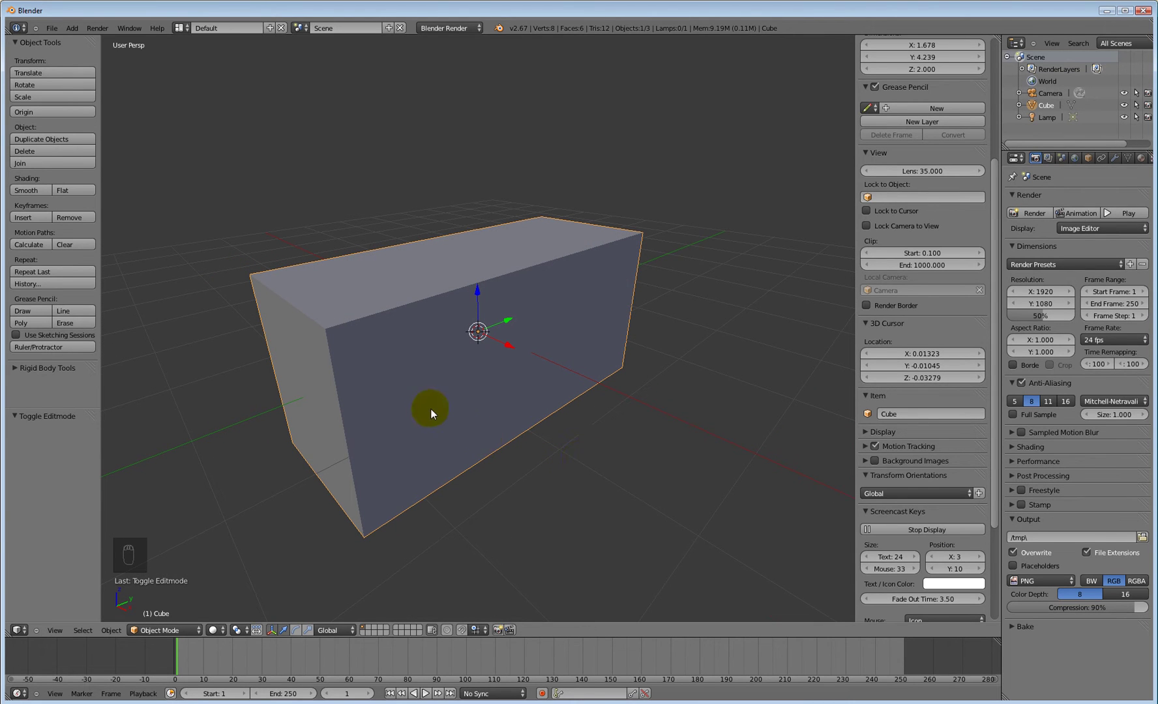
# Delete the box and add a UV sphere in its place.
pyautogui.press('x')
pyautogui.click(467, 326)
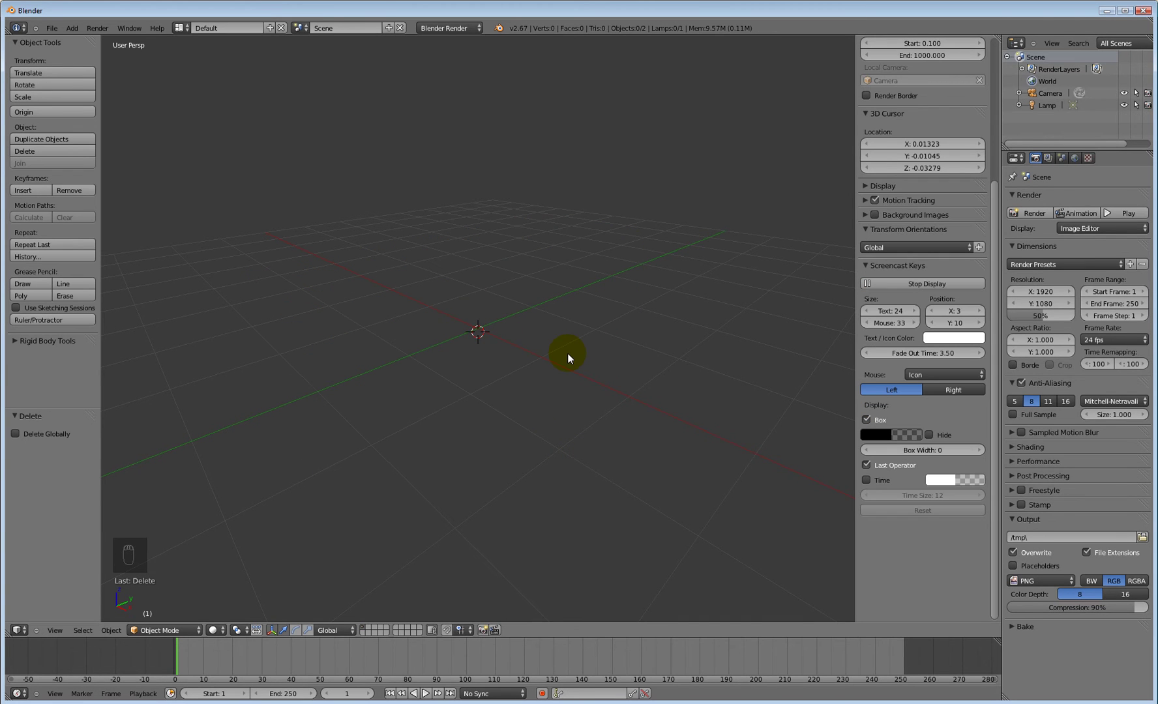
pyautogui.hotkey('shift', 'a')
pyautogui.moveTo(568, 355)
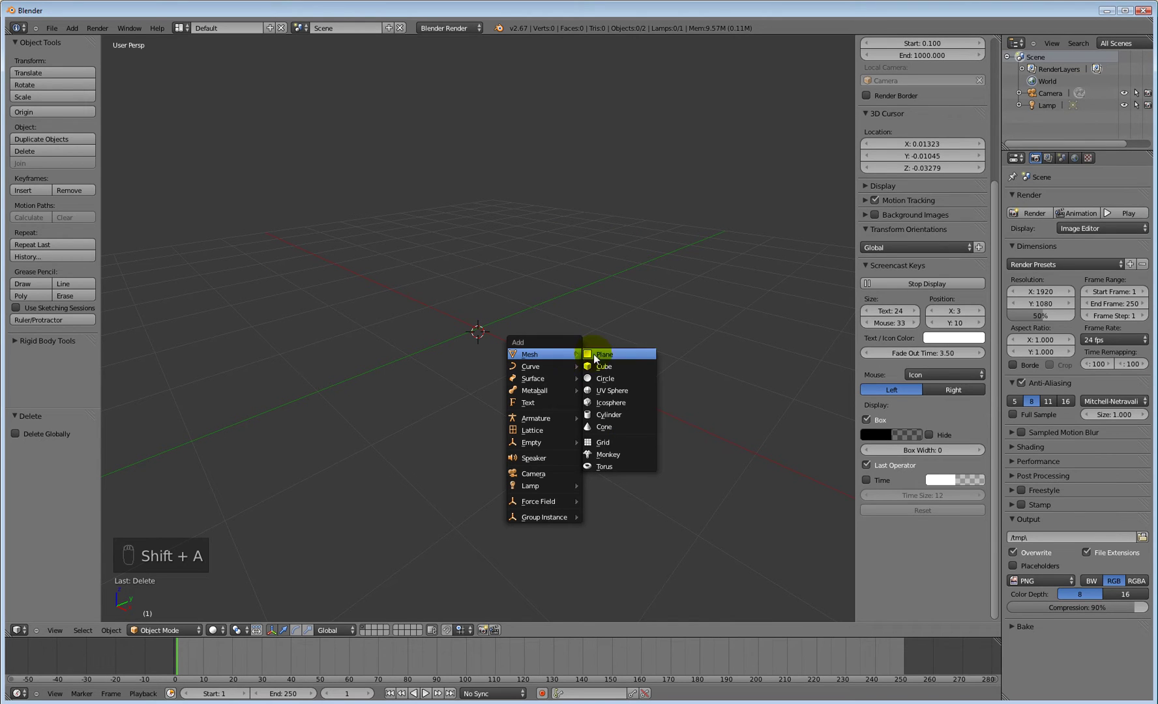
pyautogui.click(622, 390)
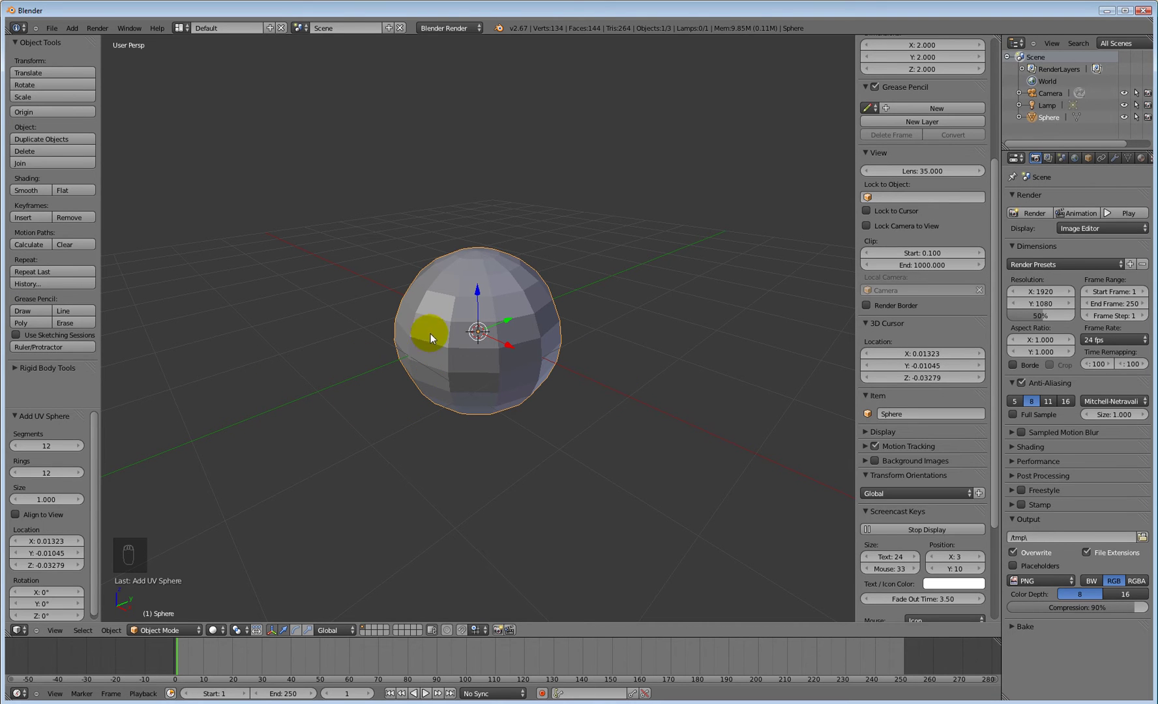
# Set the UV sphere to 12 segments and 12 rings in the operator panel.
pyautogui.scroll(3, 420, 330)
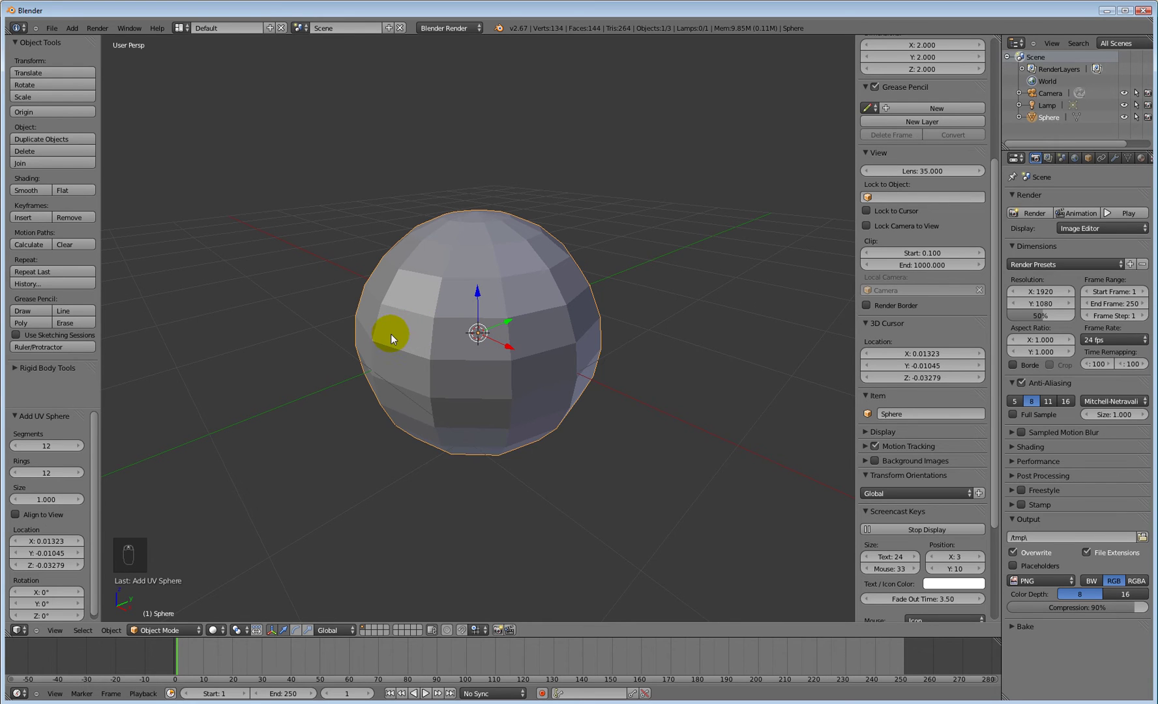
pyautogui.scroll(1, 391, 334)
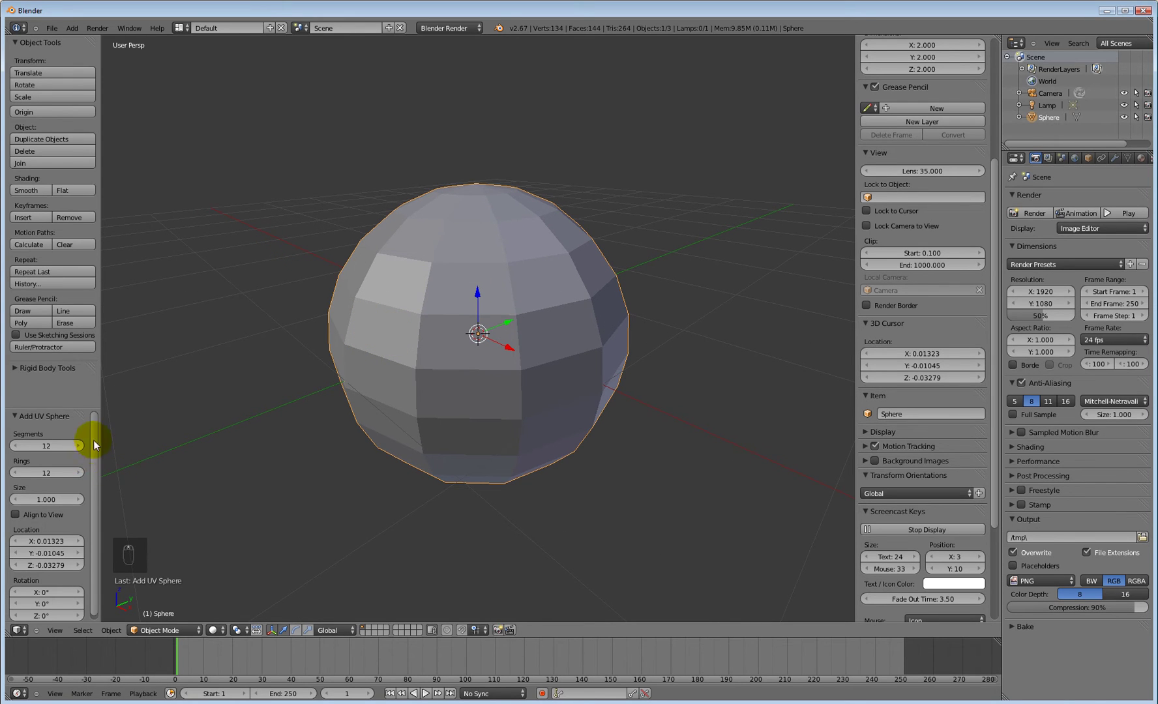
pyautogui.moveTo(77, 445); pyautogui.dragTo(48, 431)
pyautogui.moveTo(73, 473); pyautogui.dragTo(45, 489)
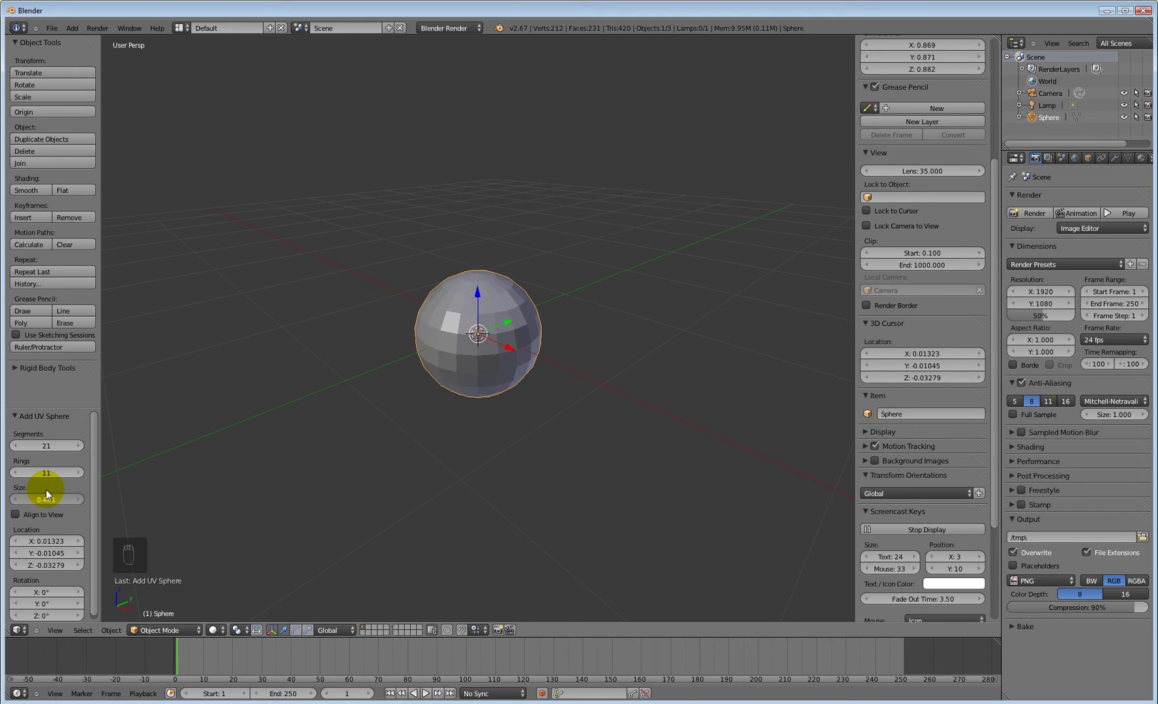
pyautogui.click(85, 473)
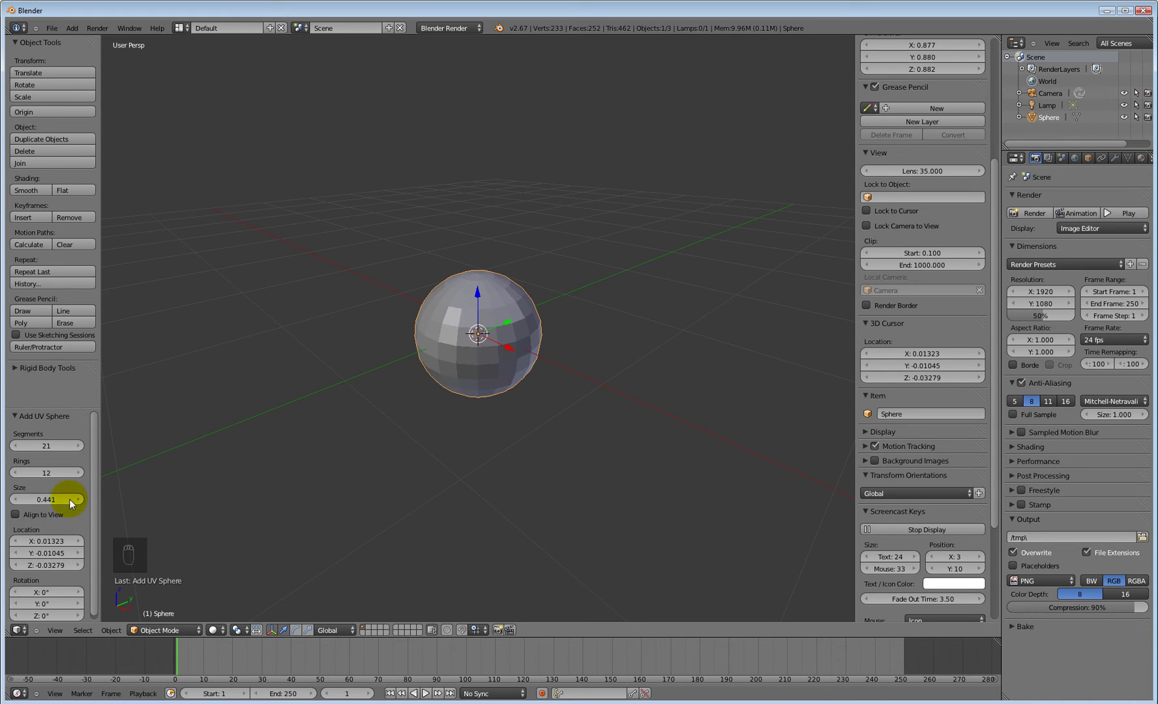
pyautogui.click(58, 448)
pyautogui.write('12')
pyautogui.press('Return')
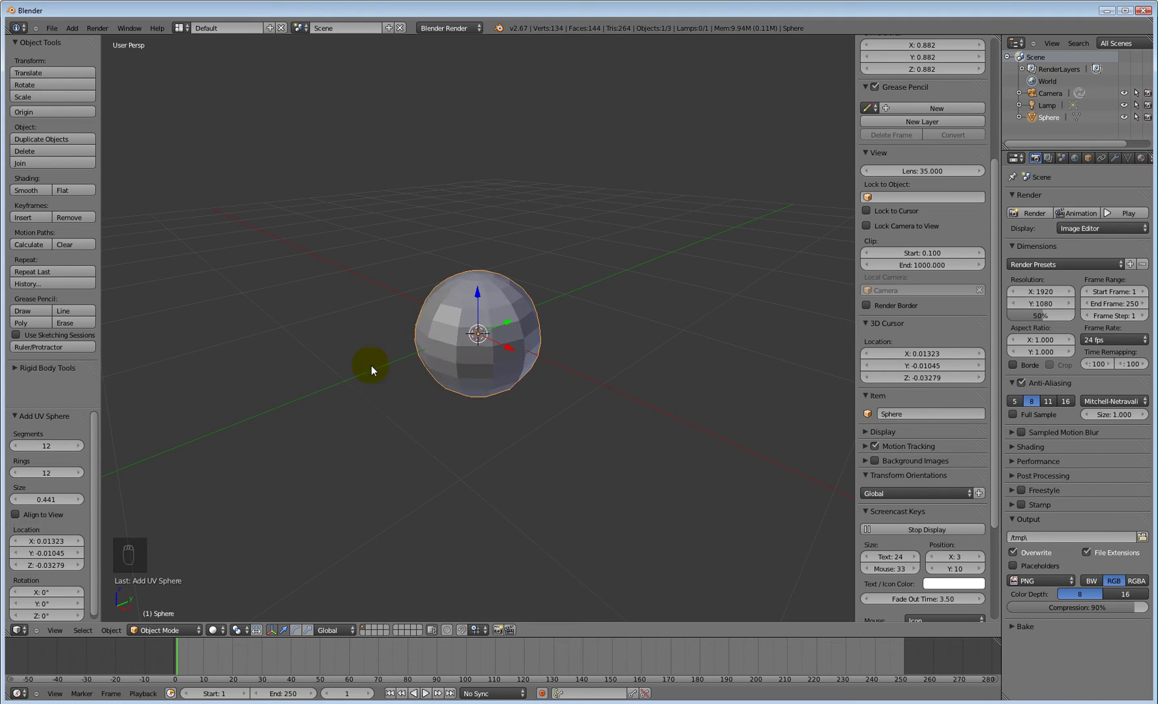
pyautogui.scroll(4, 383, 342)
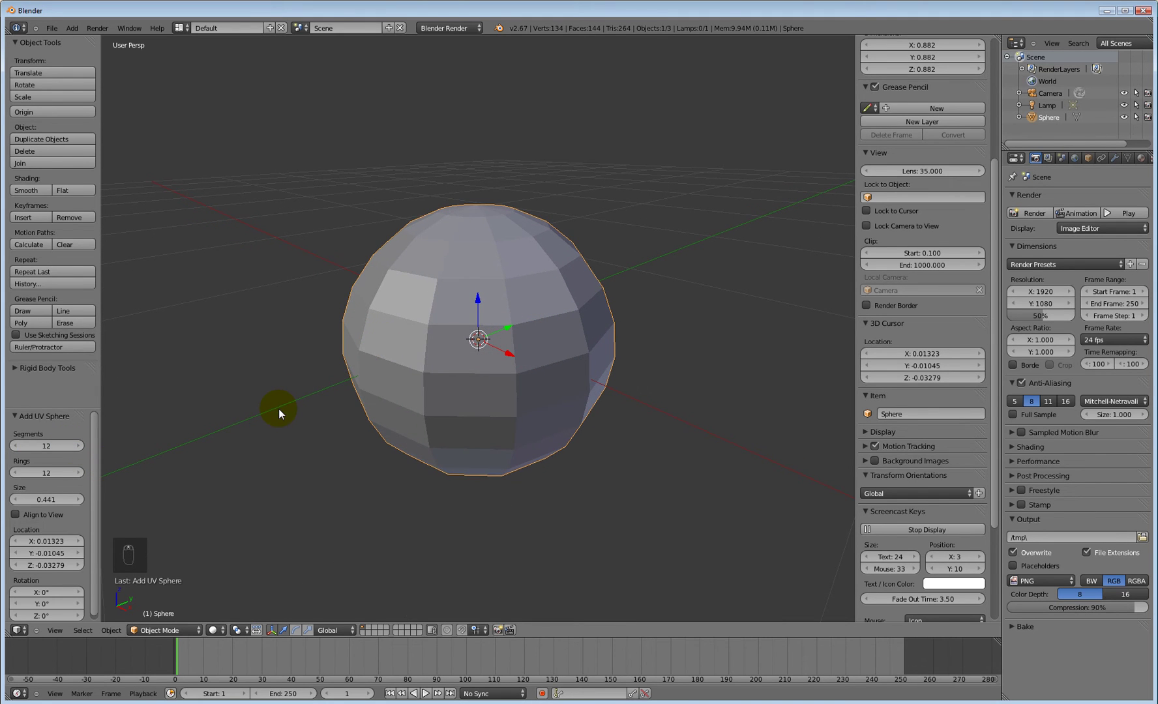
pyautogui.press('Tab')
pyautogui.press('Tab')
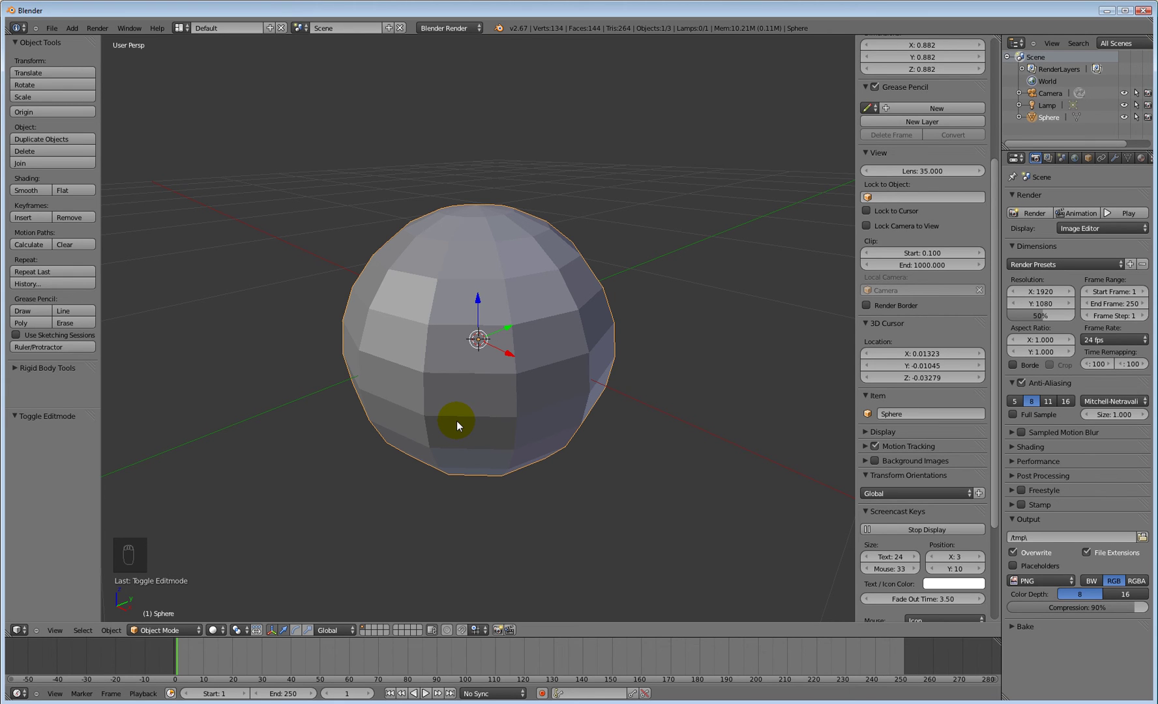
# Set the sphere's X dimension to 1 unit in the N-panel.
pyautogui.scroll(7, 928, 336)
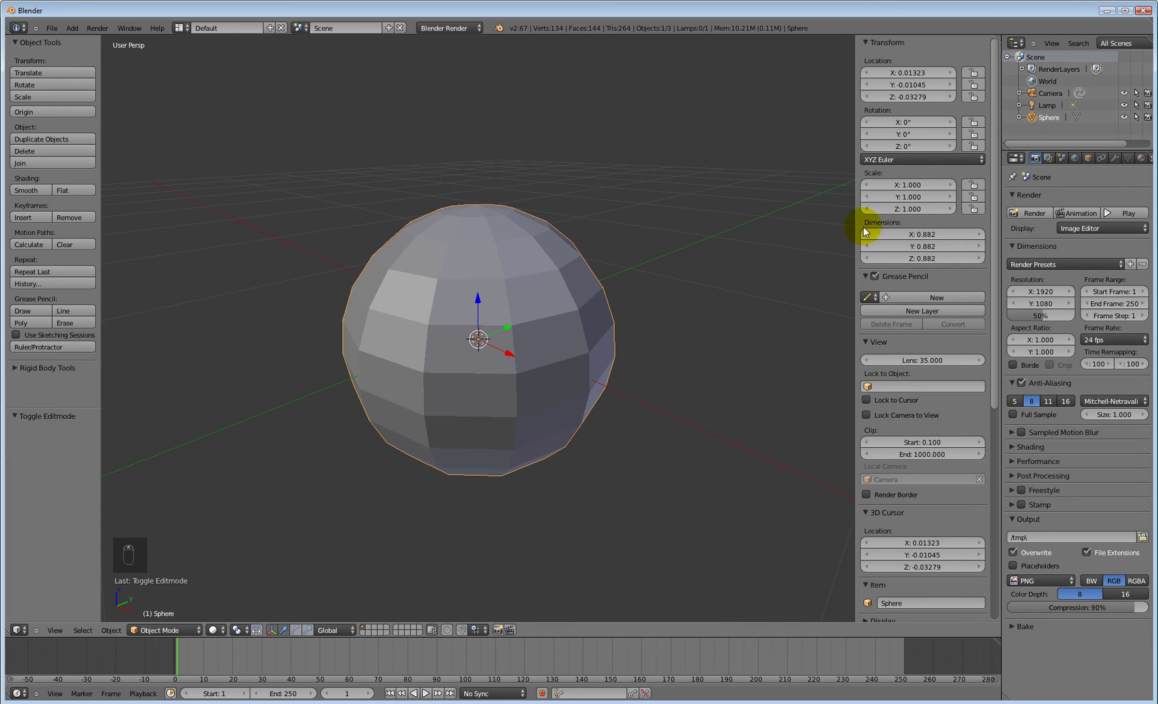
pyautogui.moveTo(917, 233)
pyautogui.mouseDown()
pyautogui.moveTo(917, 248)
pyautogui.moveTo(902, 237)
pyautogui.moveTo(918, 237)
pyautogui.mouseUp()
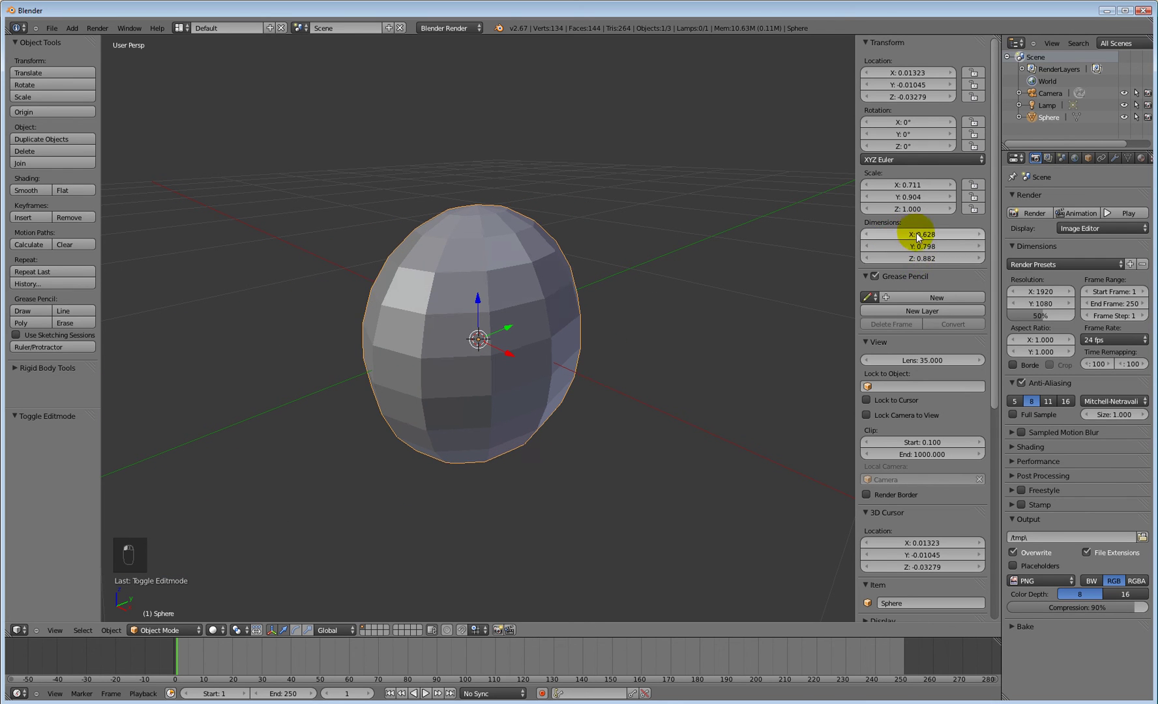
pyautogui.click(918, 237)
pyautogui.press('Return')
pyautogui.click(928, 233)
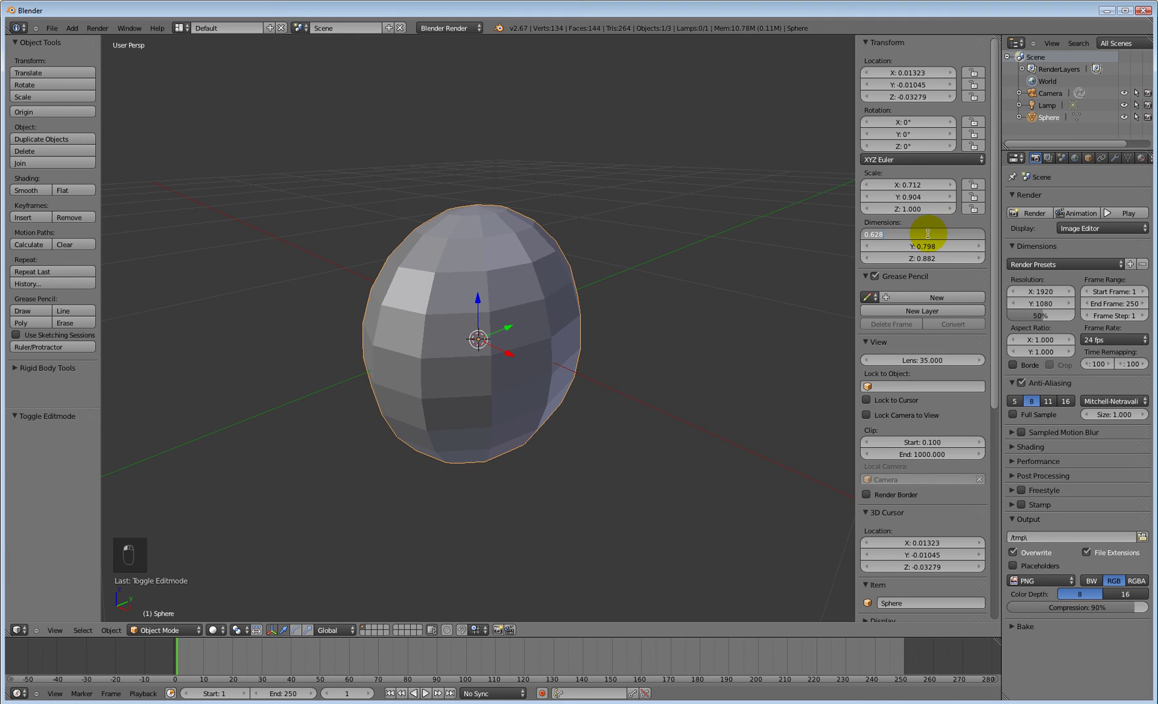
pyautogui.write('1')
pyautogui.press('Return')
# Set the sphere's Y and Z dimensions to 1 unit each.
pyautogui.click(919, 247)
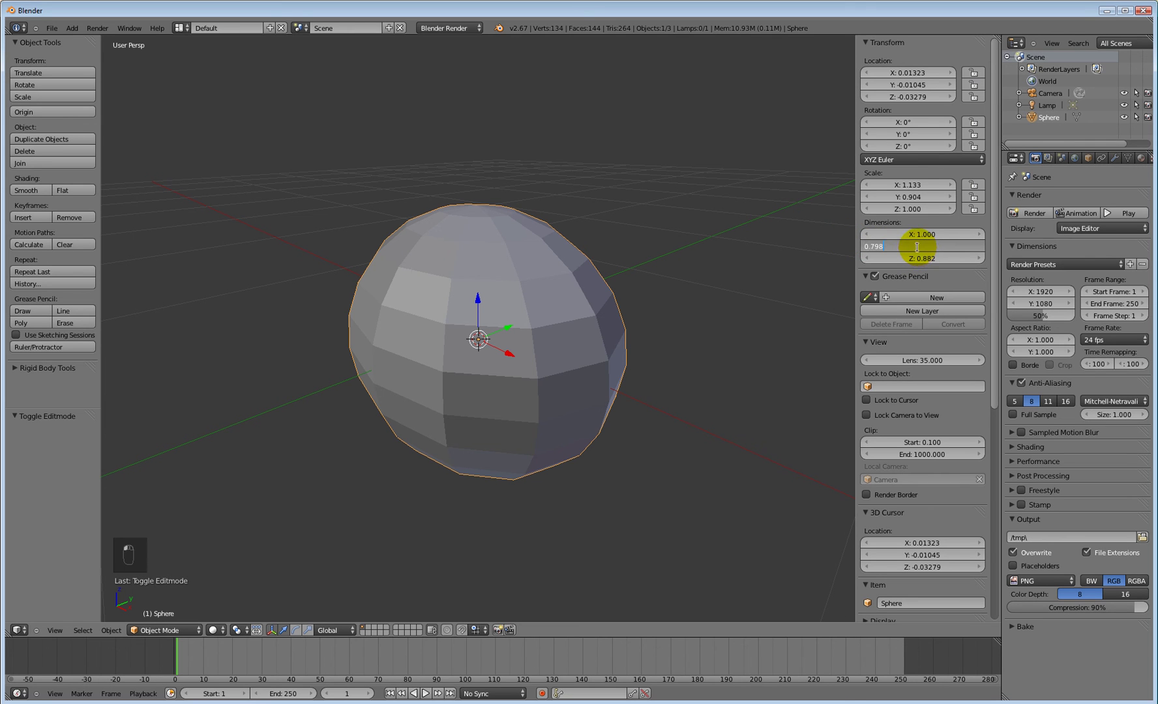
pyautogui.write('1')
pyautogui.press('Return')
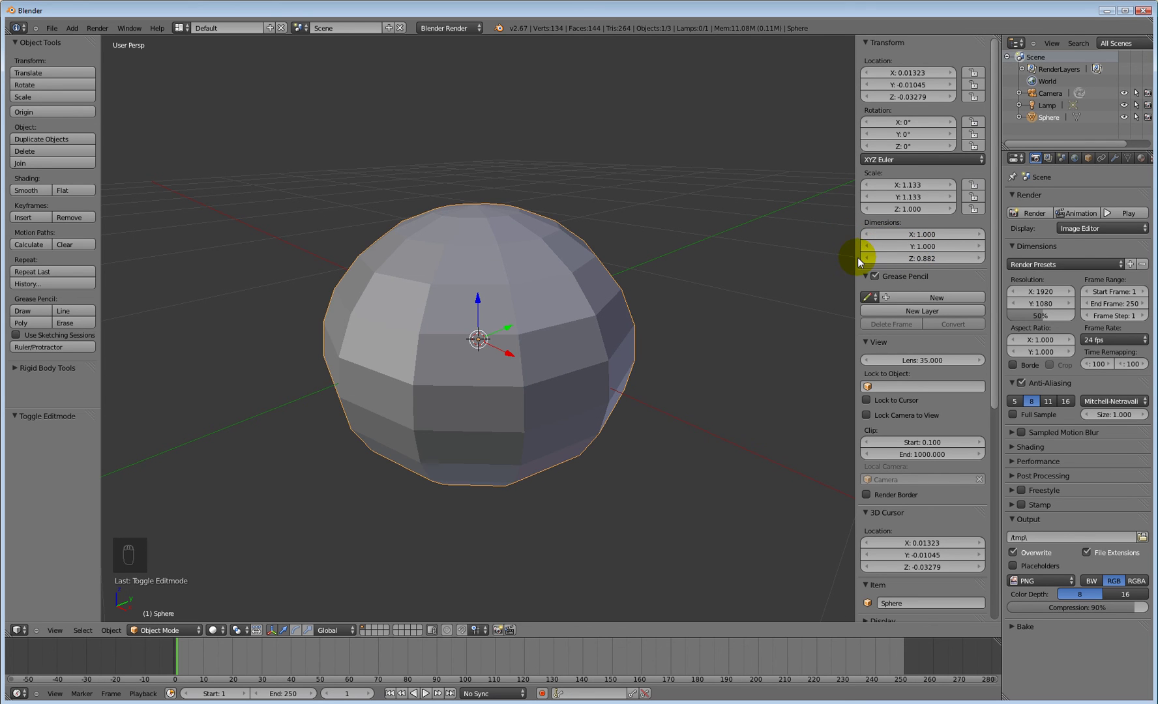
pyautogui.click(918, 258)
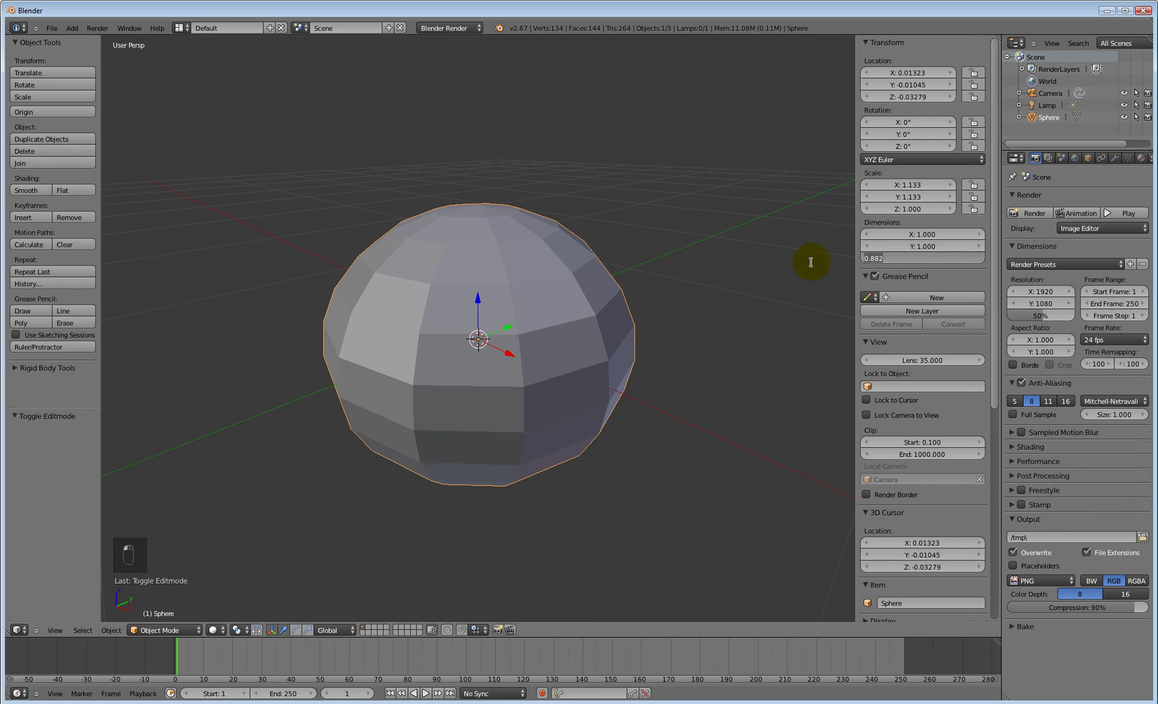
pyautogui.write('1')
pyautogui.press('Return')
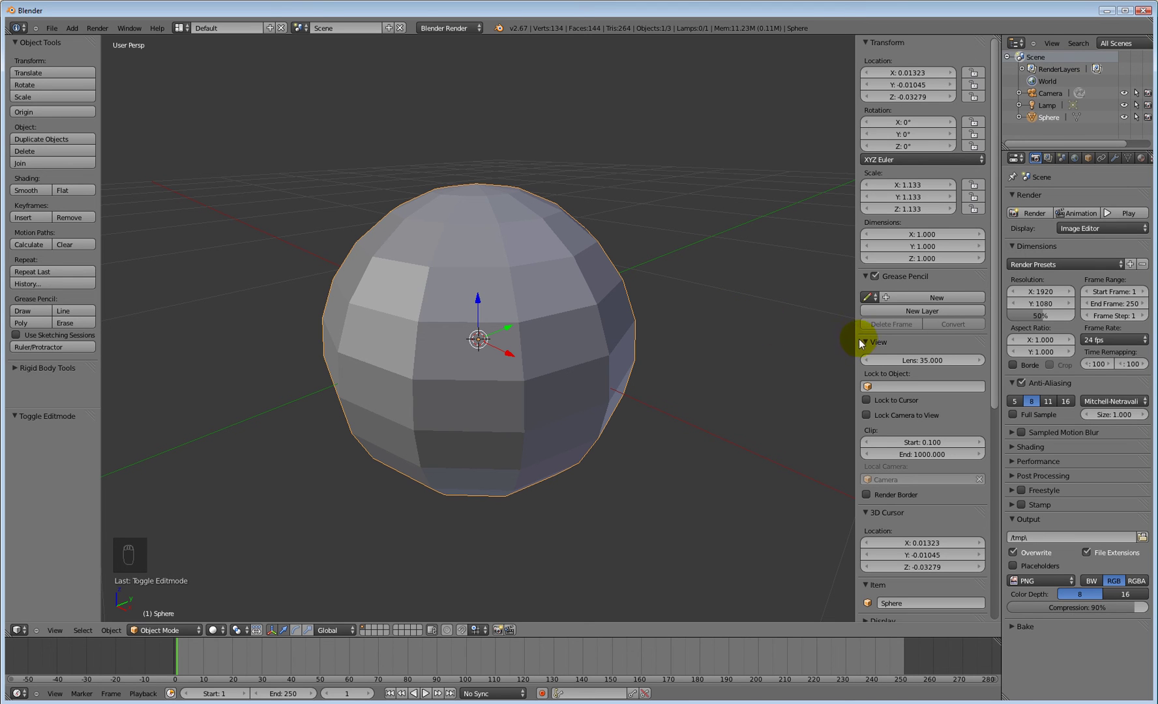
pyautogui.moveTo(855, 337); pyautogui.dragTo(993, 333)
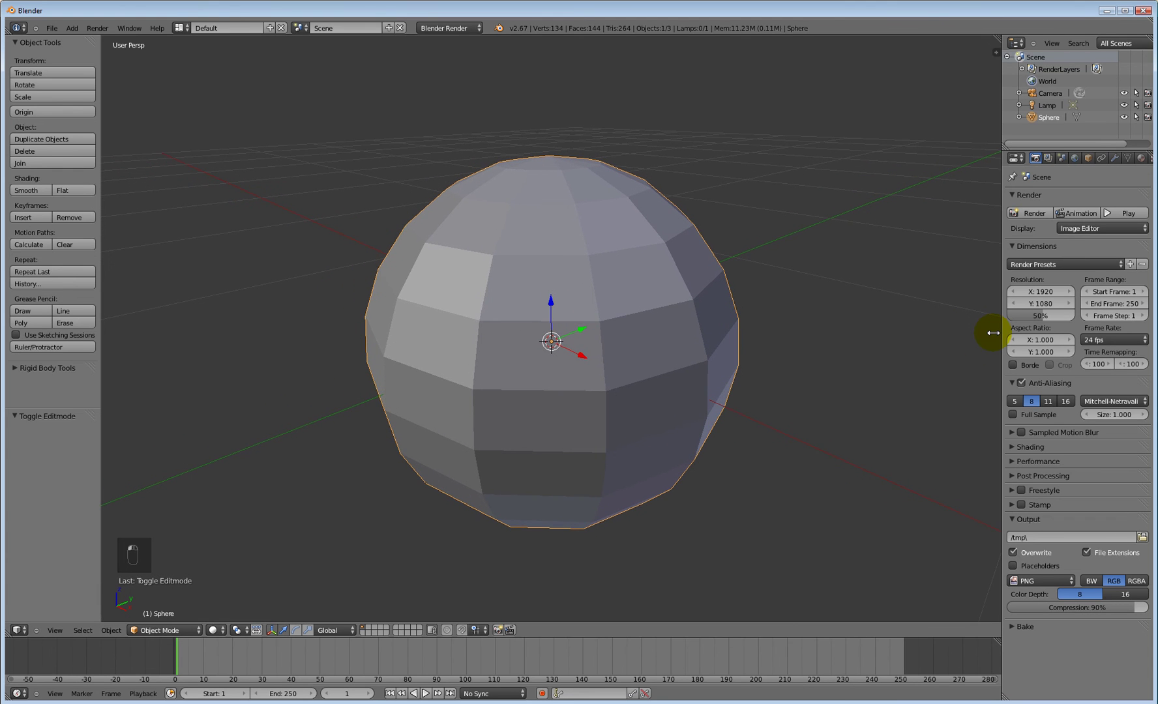
pyautogui.click(997, 52)
pyautogui.moveTo(984, 53)
pyautogui.mouseDown()
pyautogui.moveTo(940, 64)
pyautogui.moveTo(971, 59)
pyautogui.mouseUp()
pyautogui.moveTo(833, 53)
pyautogui.mouseDown()
pyautogui.moveTo(868, 51)
pyautogui.moveTo(826, 52)
pyautogui.mouseUp()
pyautogui.scroll(-5, 894, 372)
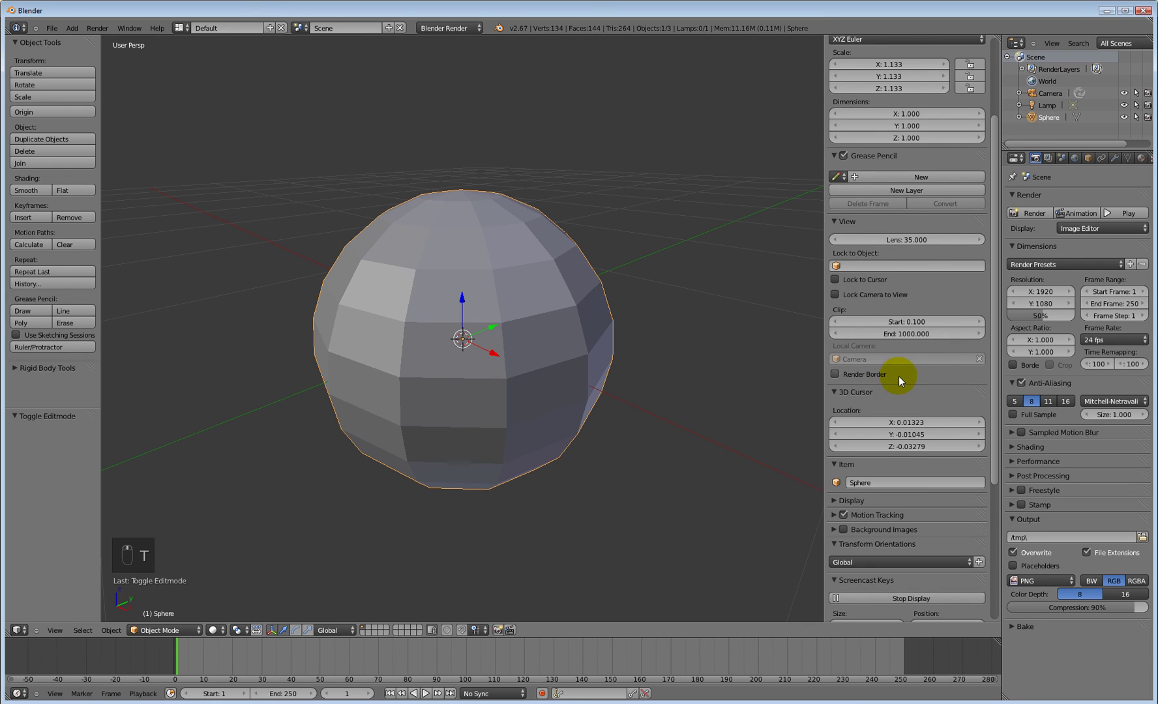
pyautogui.press('t')
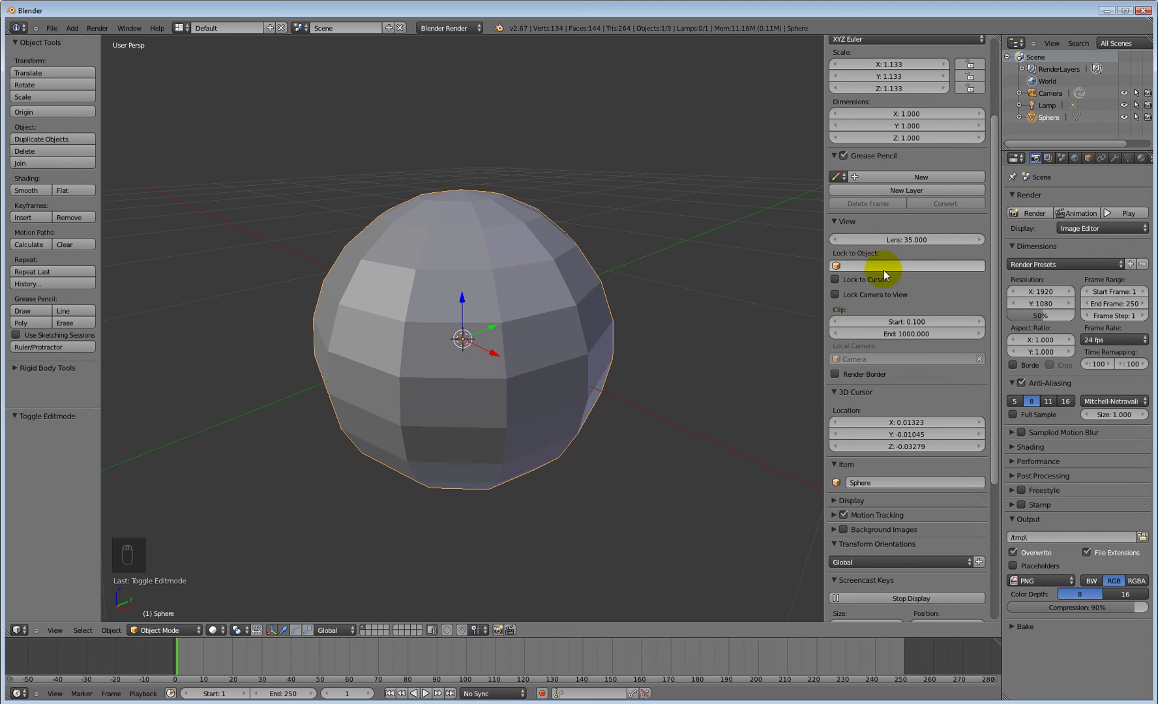
pyautogui.moveTo(994, 384); pyautogui.dragTo(977, 499)
pyautogui.moveTo(347, 499); pyautogui.dragTo(393, 373, button='middle')
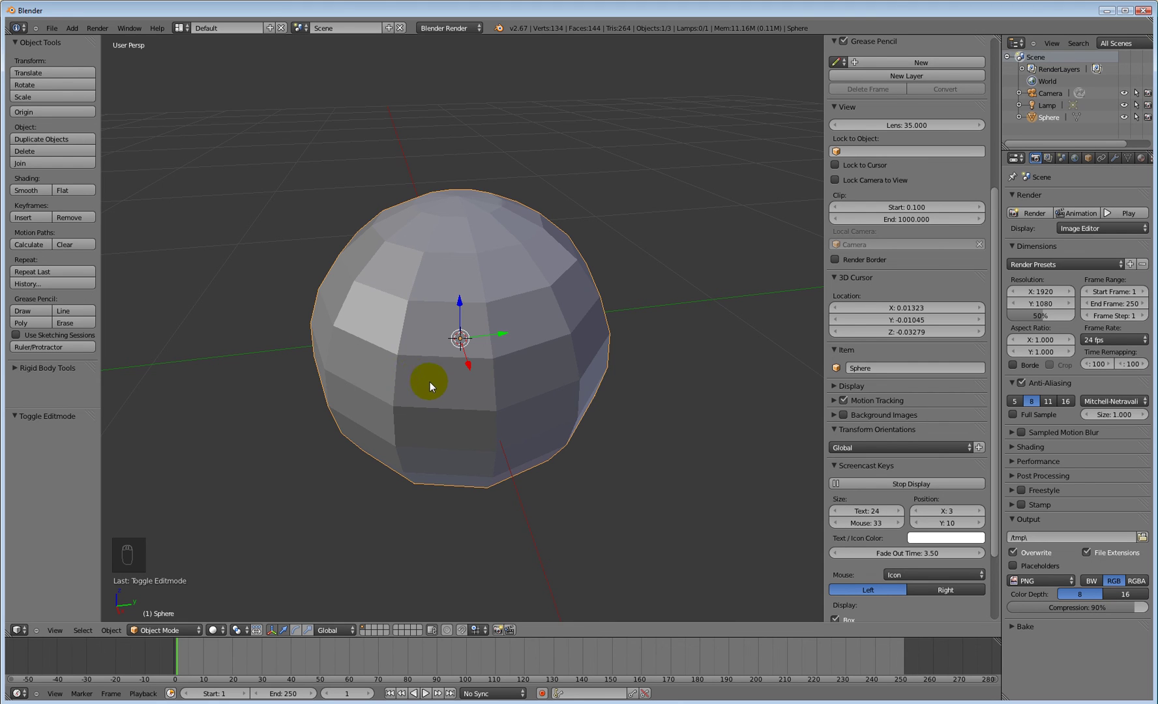
pyautogui.scroll(-2, 487, 379)
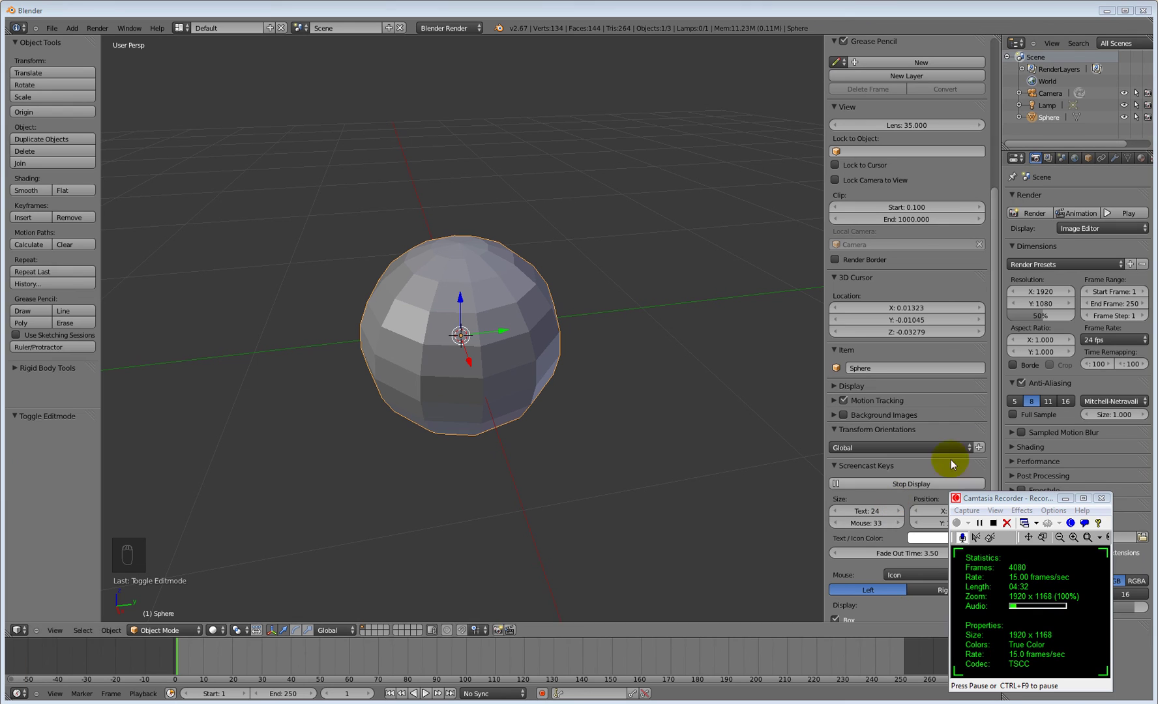
pyautogui.moveTo(1008, 502); pyautogui.dragTo(946, 469)
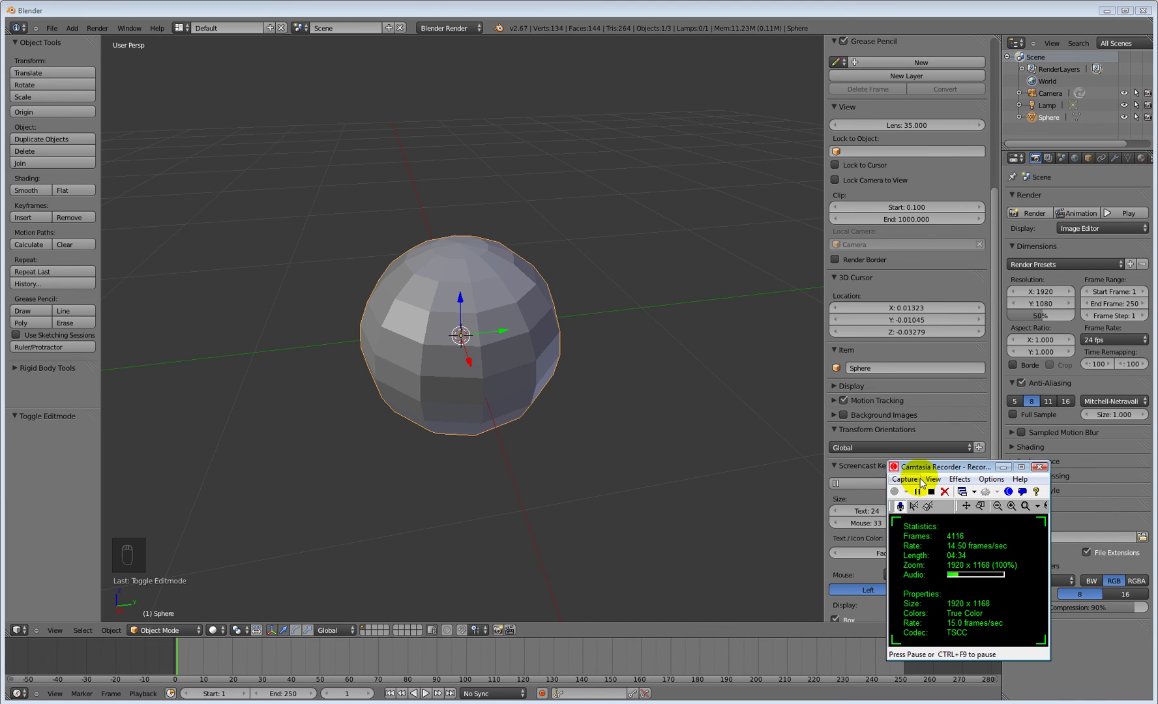